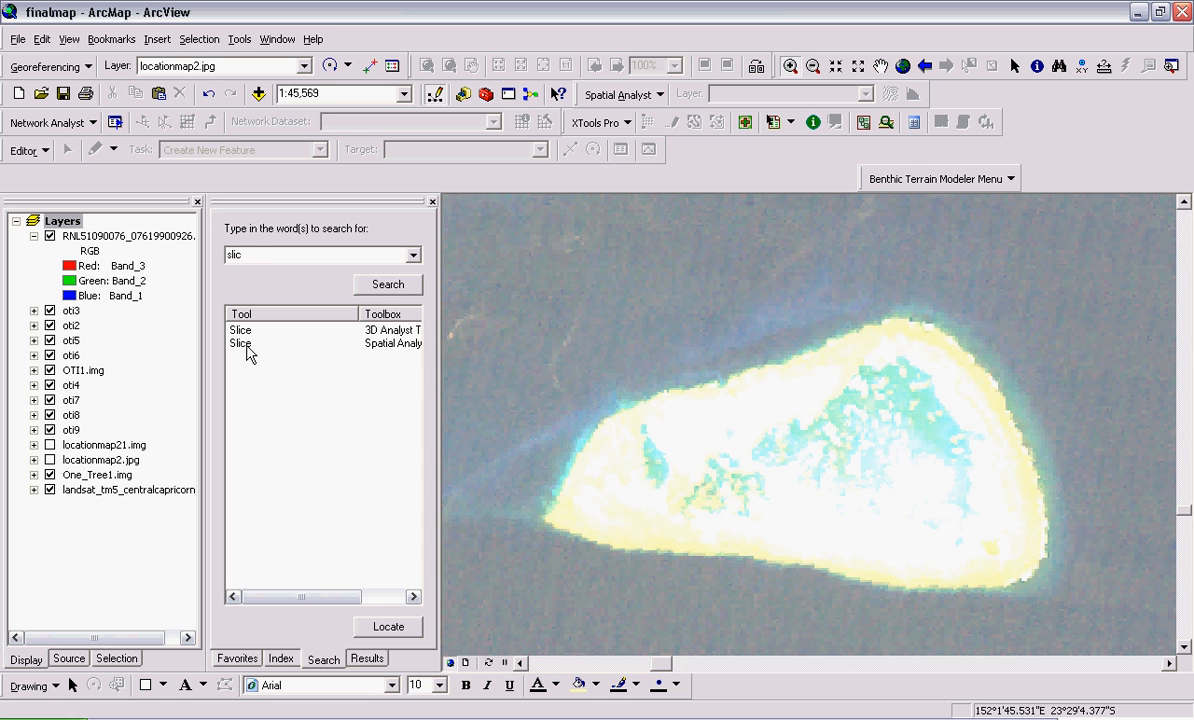
Find the Spatial Analyst Slice tool, open it, and choose RNL51090076_07619900926.tif as the input raster
double_click(254, 256)
type("slice")
double_click(397, 343)
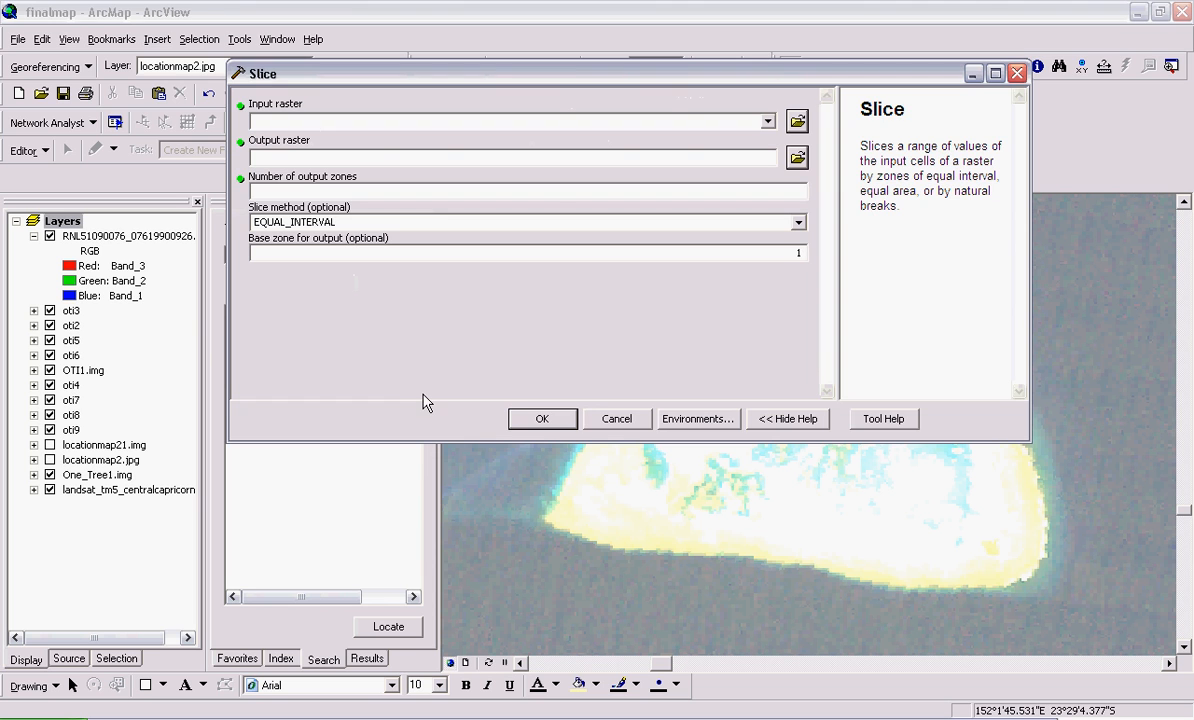
left_click(715, 121)
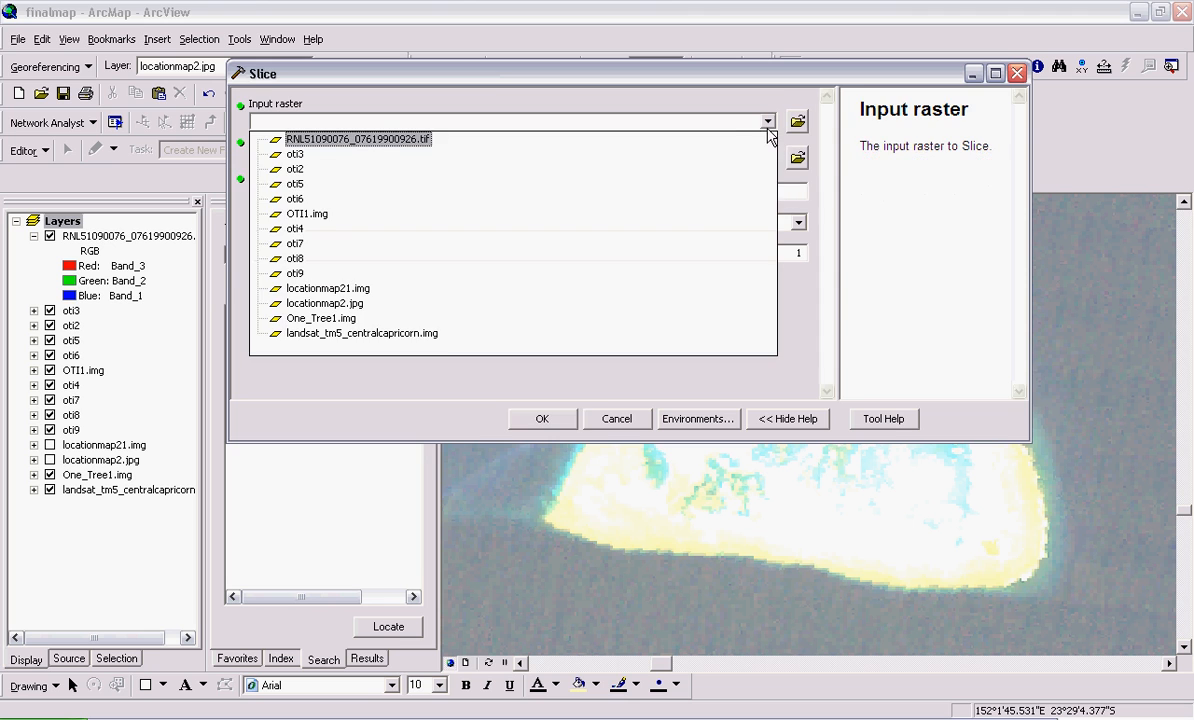
left_click(360, 140)
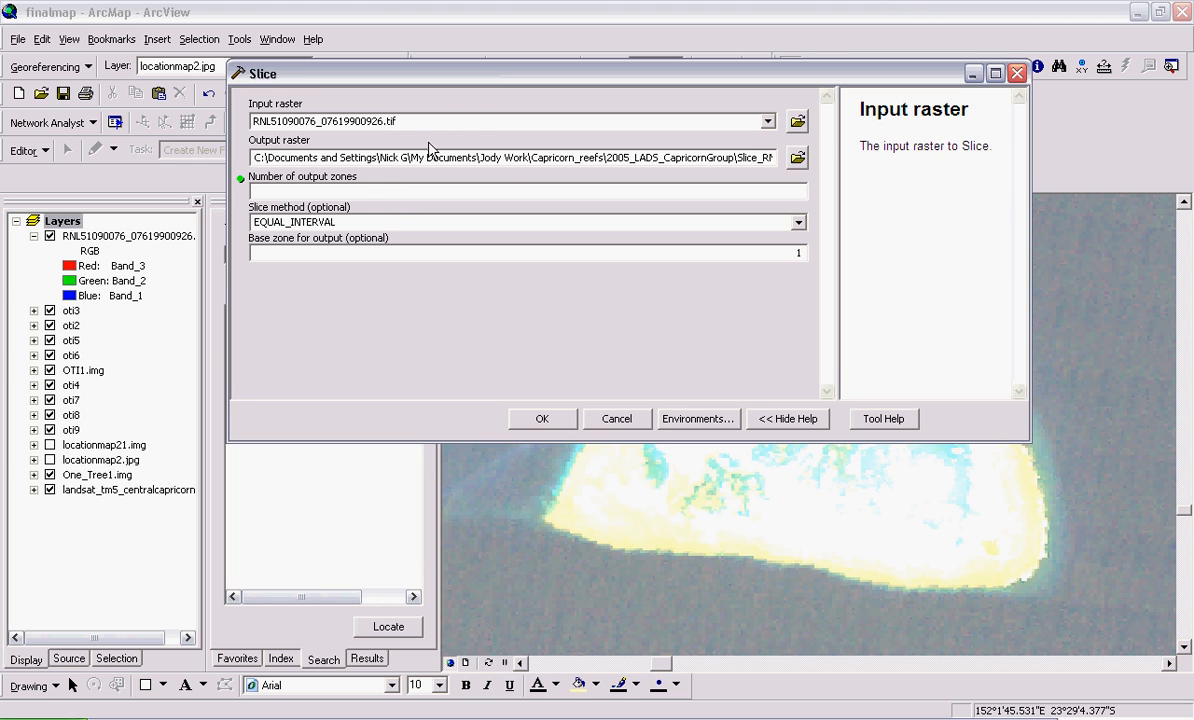
Set the output raster to slicing6 in the slicing folder
left_click(797, 158)
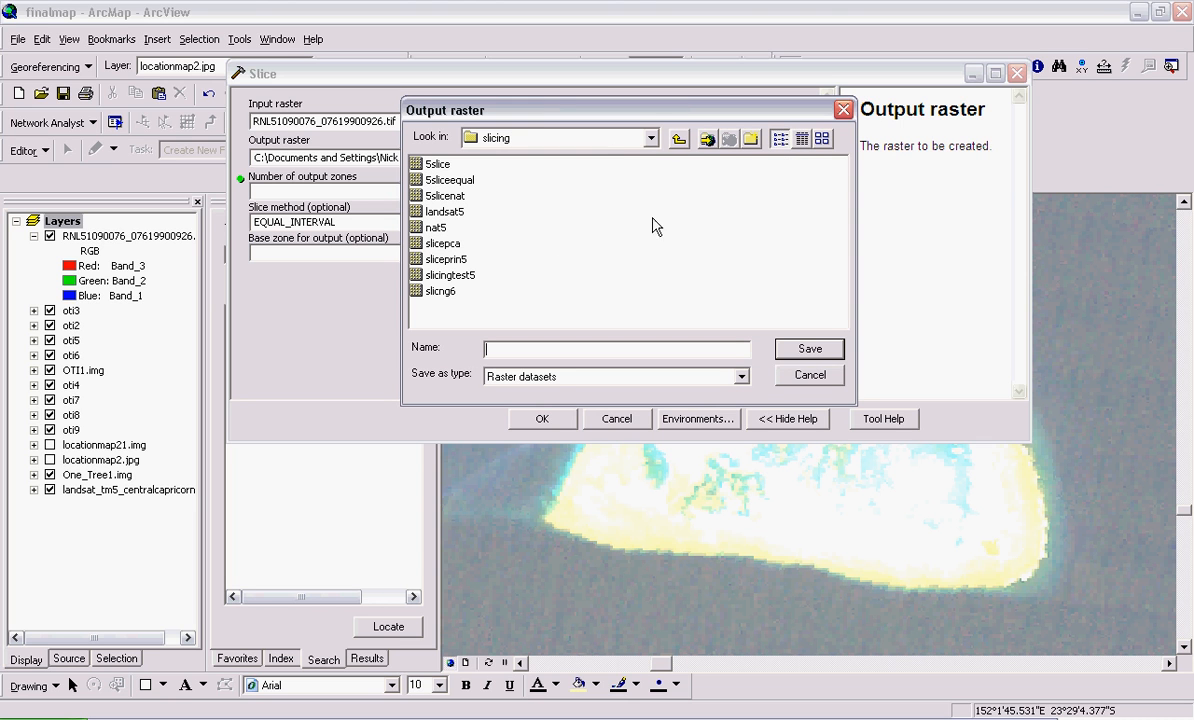
type("slicing6")
left_click(797, 354)
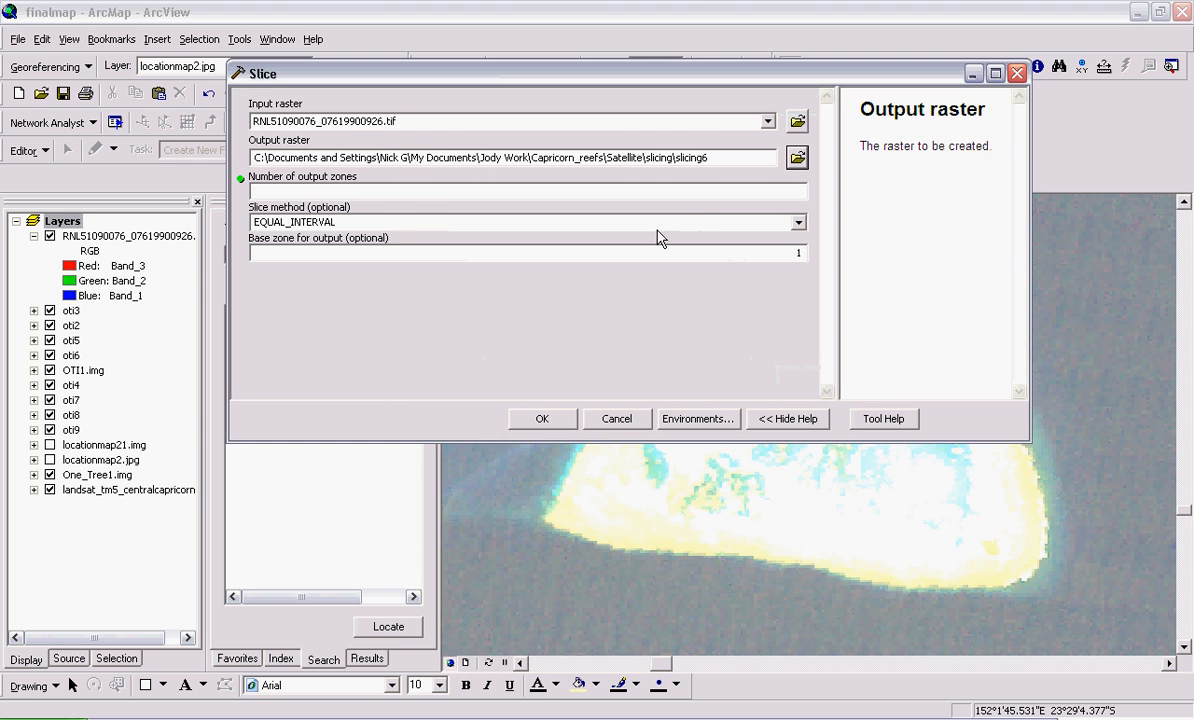
Run the slice with 6 output zones and the NATURAL_BREAKS method
left_click_drag(618, 82, 652, 88)
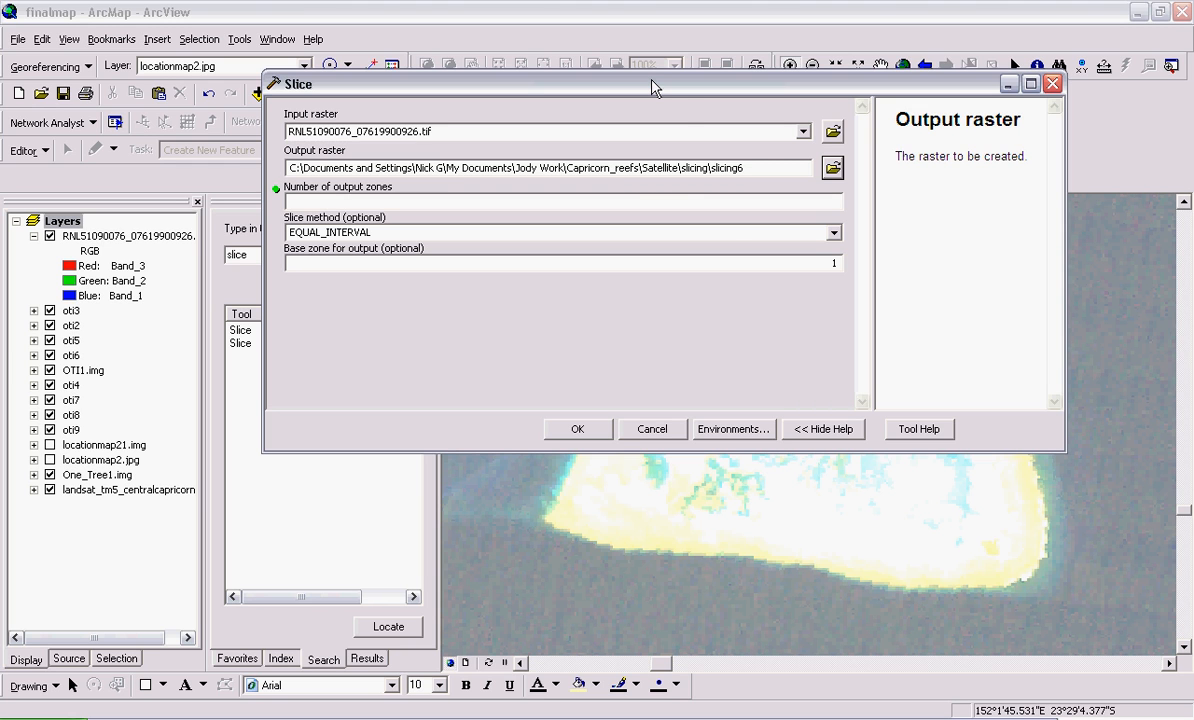
left_click(684, 200)
type("6")
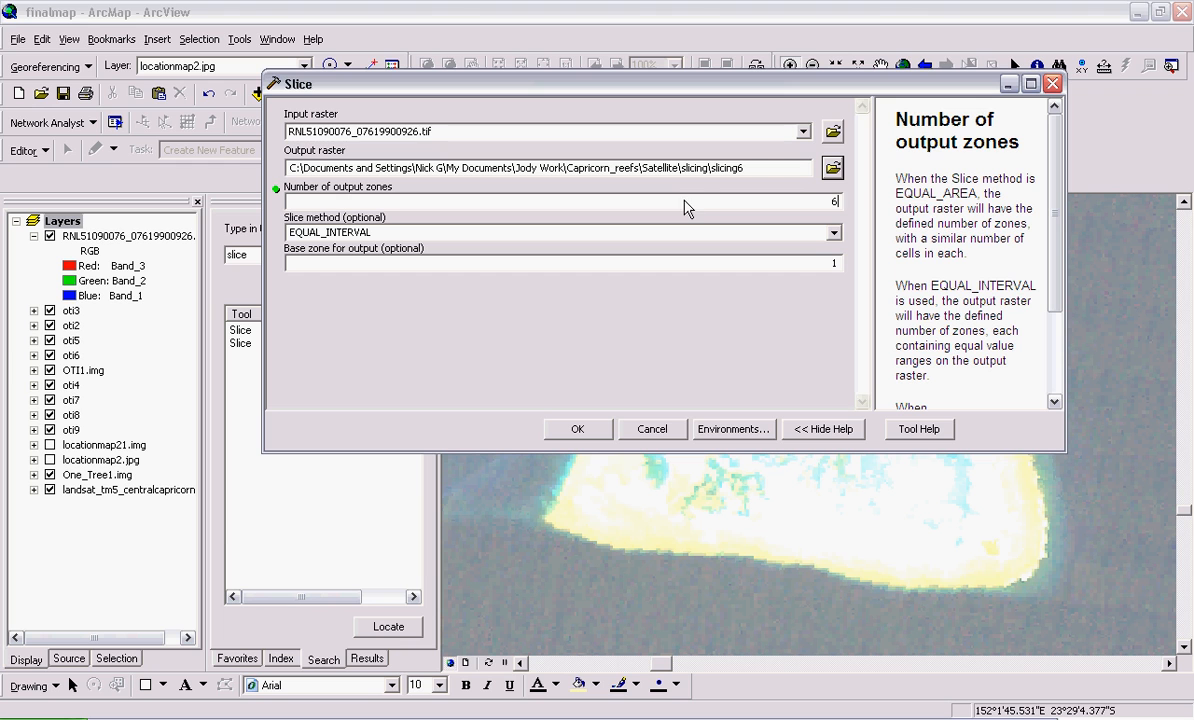
left_click(803, 236)
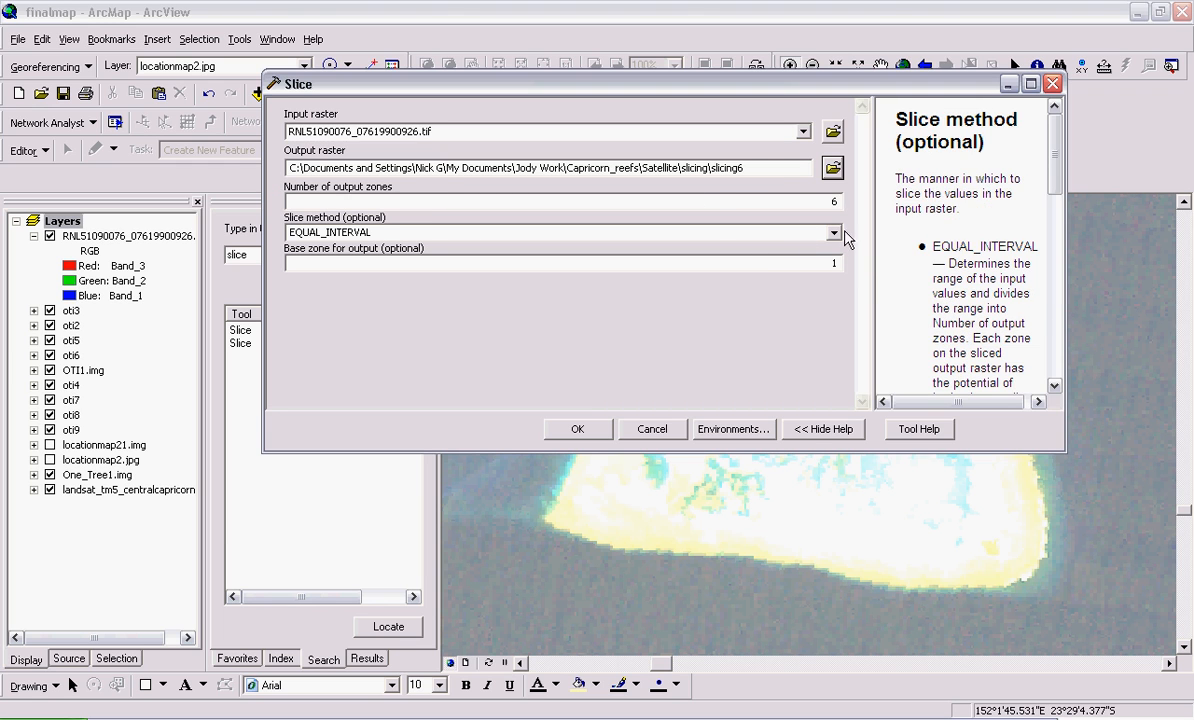
left_click(837, 235)
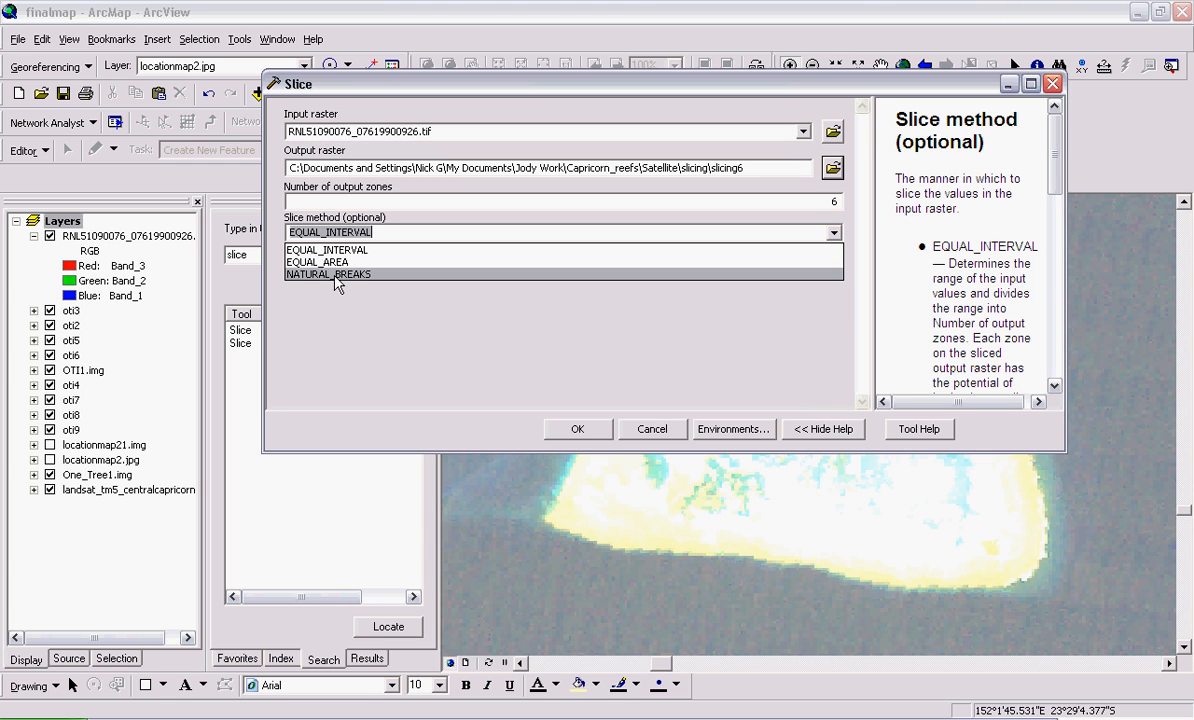
left_click(338, 277)
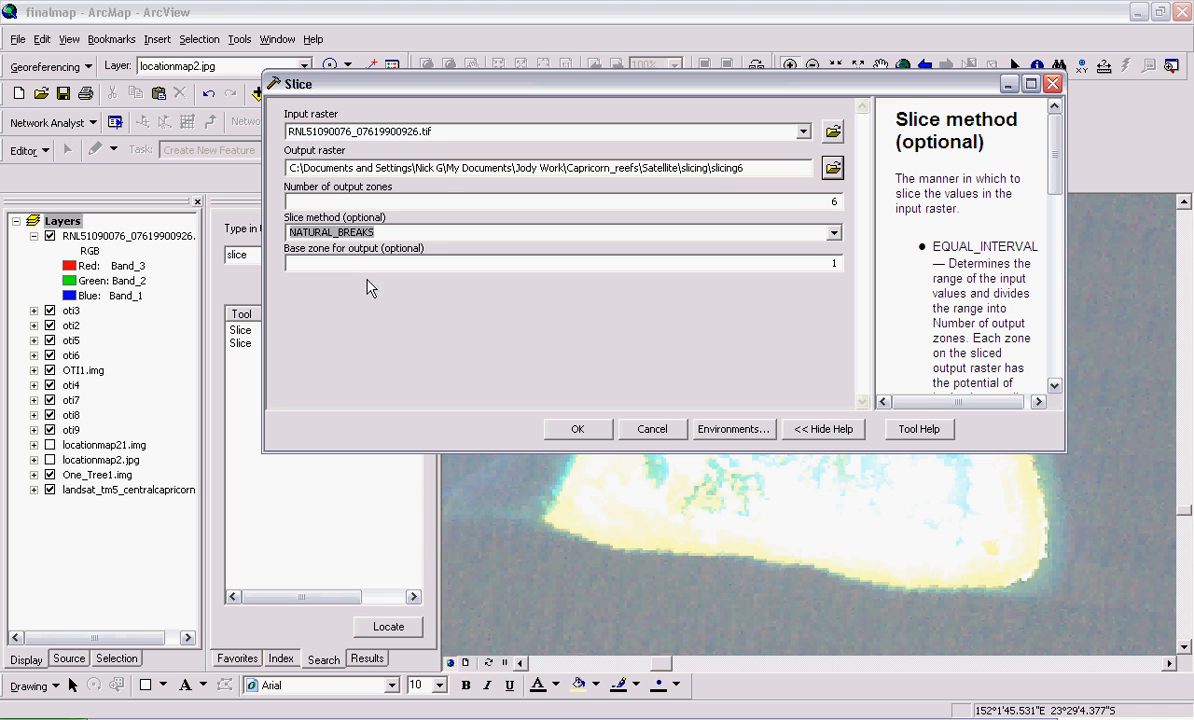
left_click(578, 429)
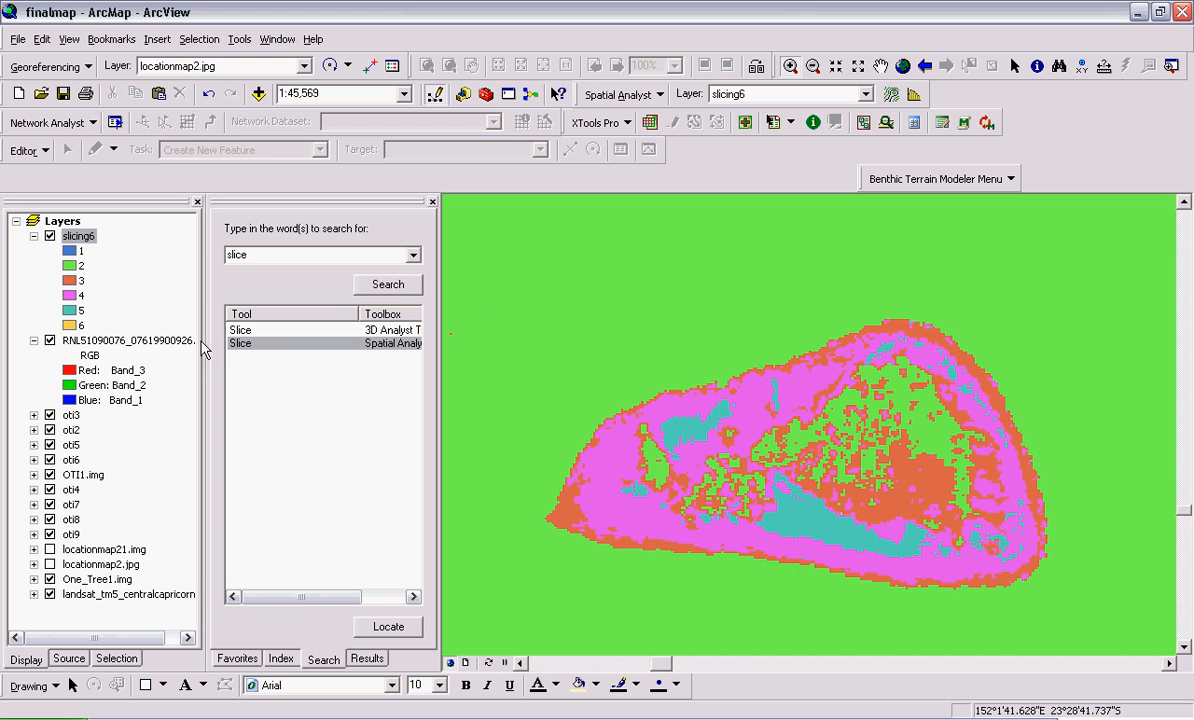
Recolor zone 1 of the slicing6 layer black, using HSV 0, 100, 7
scroll(800, 413, "up", 5)
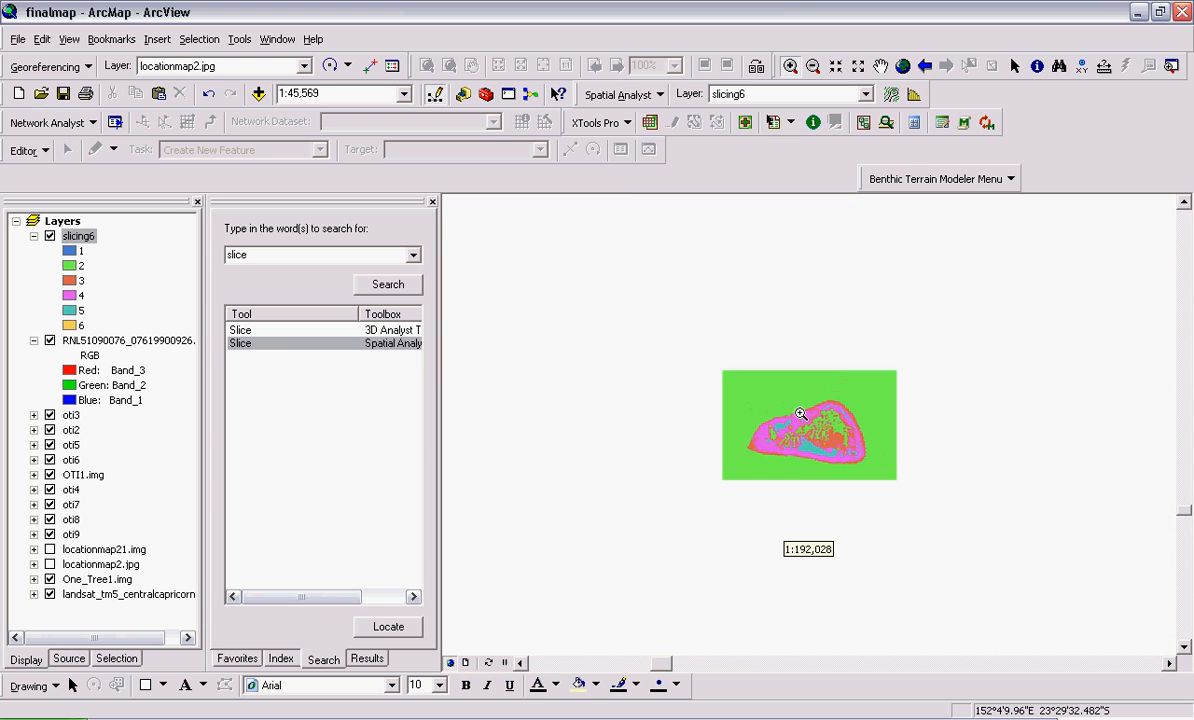
scroll(800, 413, "up", 2)
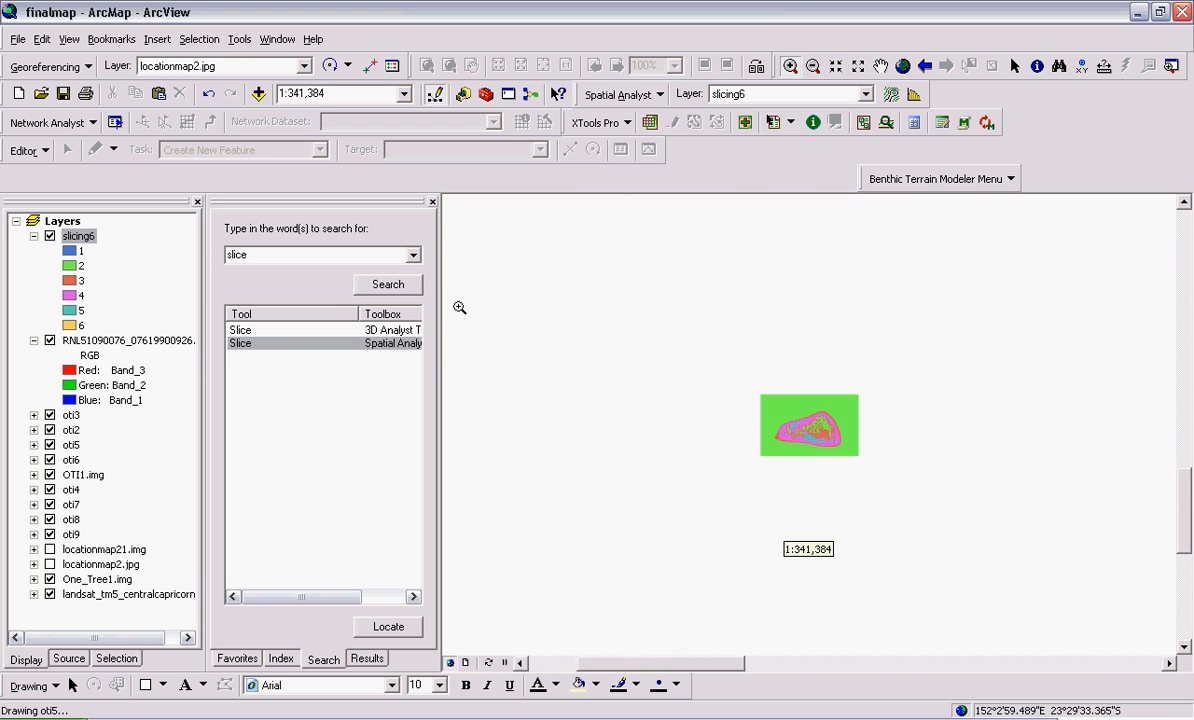
scroll(474, 311, "down", 7)
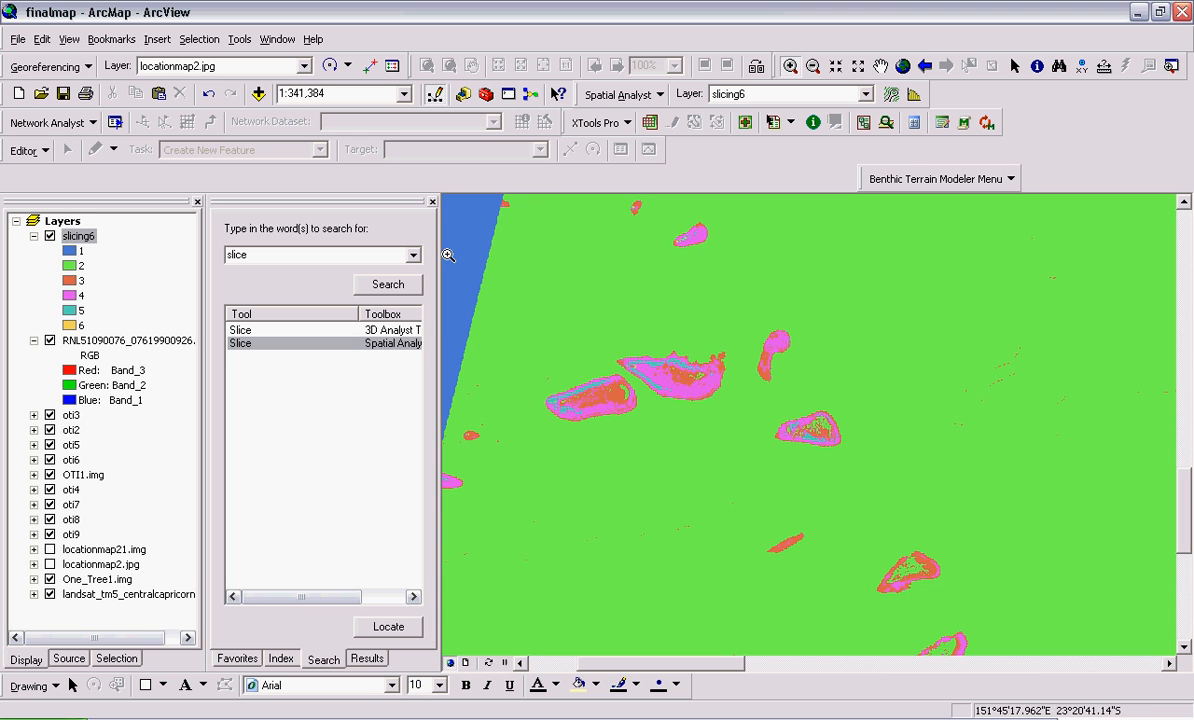
left_click(70, 251)
left_click(565, 297)
left_click(516, 295)
left_click_drag(626, 406, 472, 405)
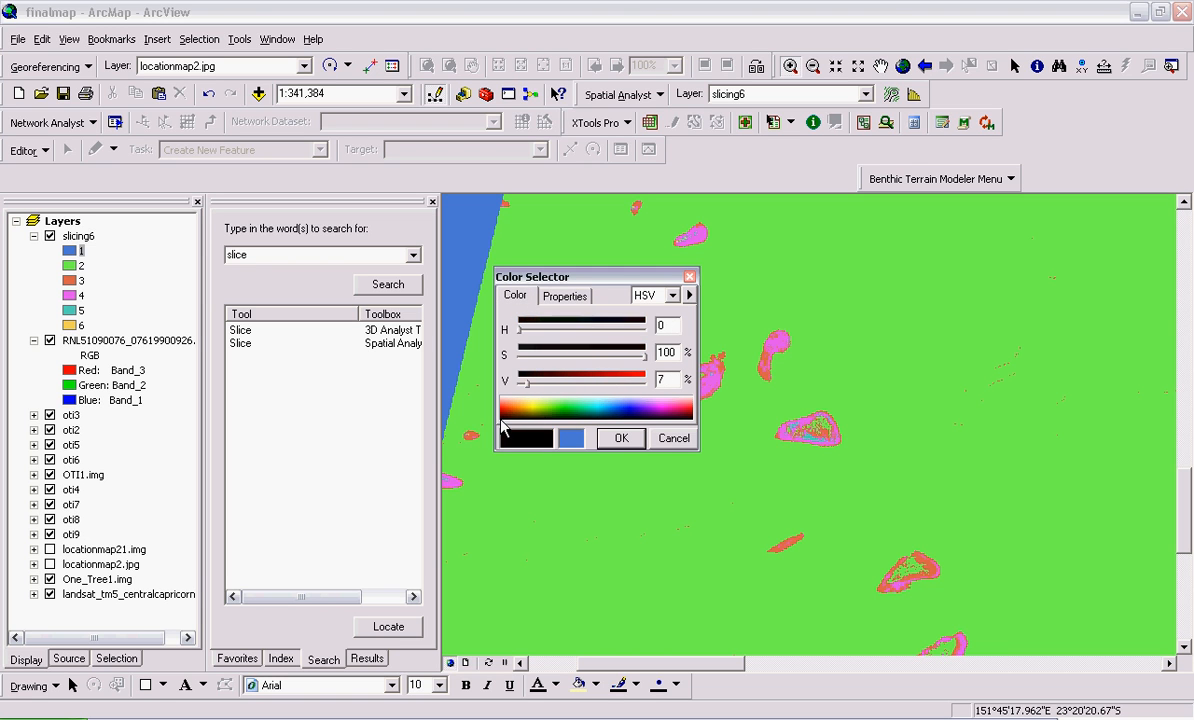
left_click(621, 438)
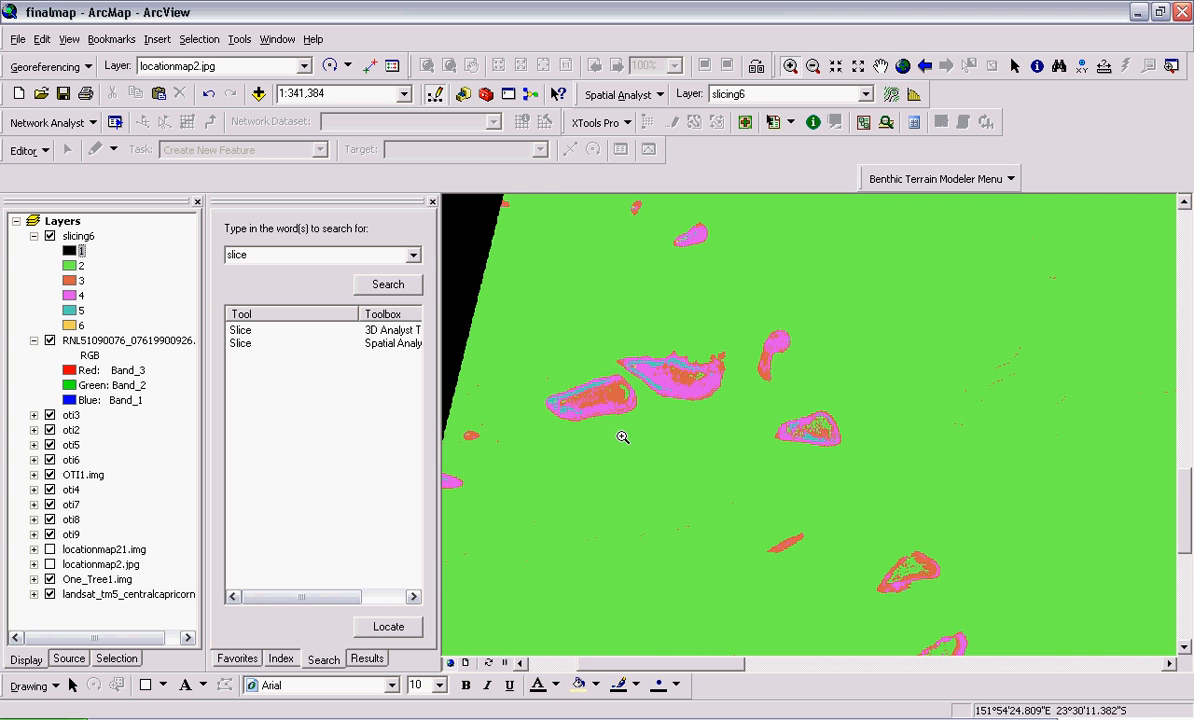
Hide the RNL51090076_07619900926.tif layer and compare slicing6 with the aerial photos of the triangular reef
left_click_drag(775, 421, 853, 458)
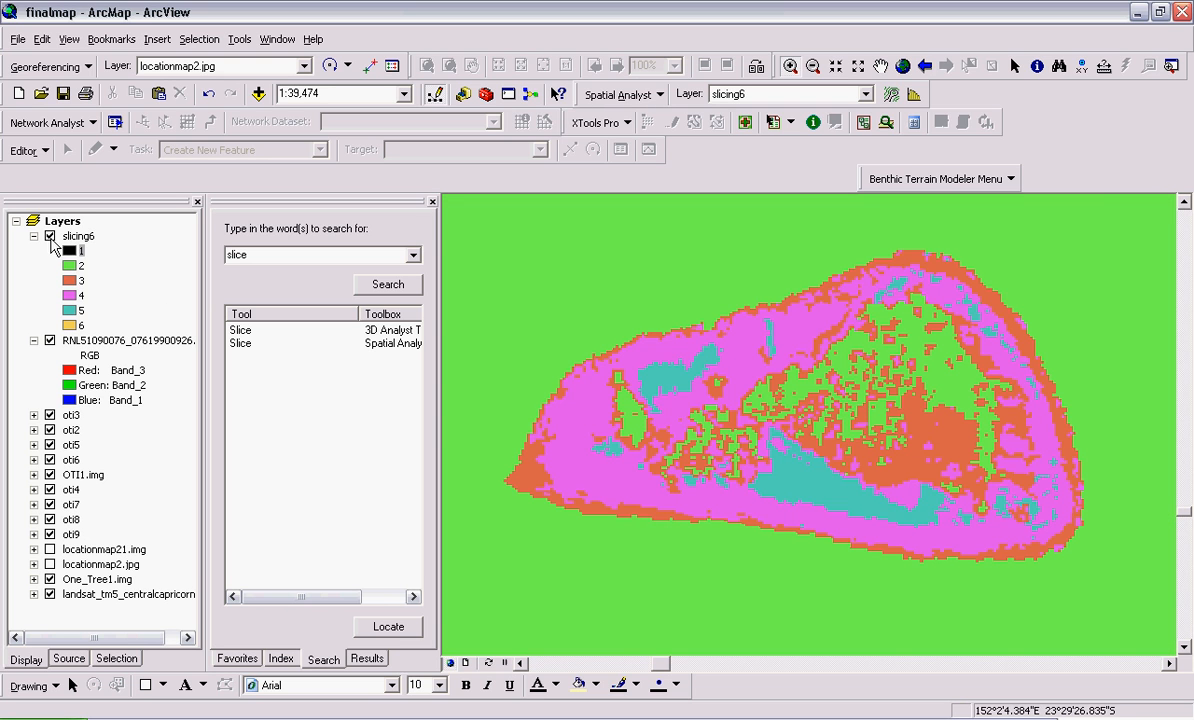
left_click(50, 236)
left_click(50, 341)
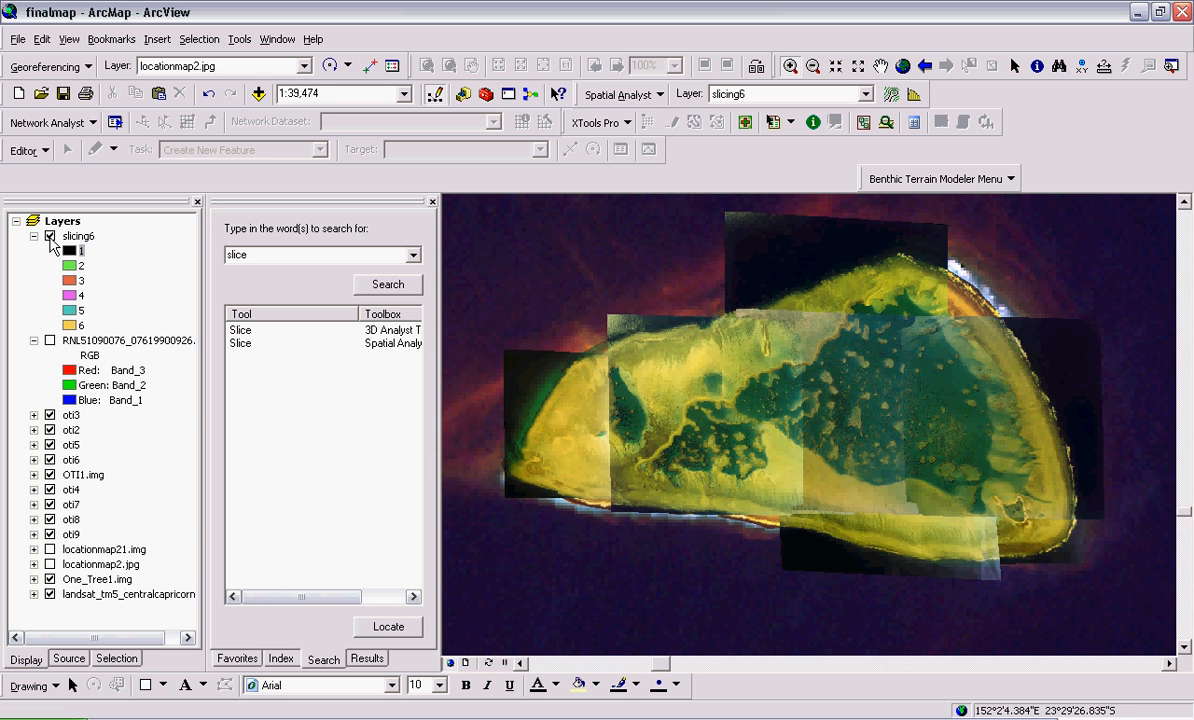
left_click(50, 236)
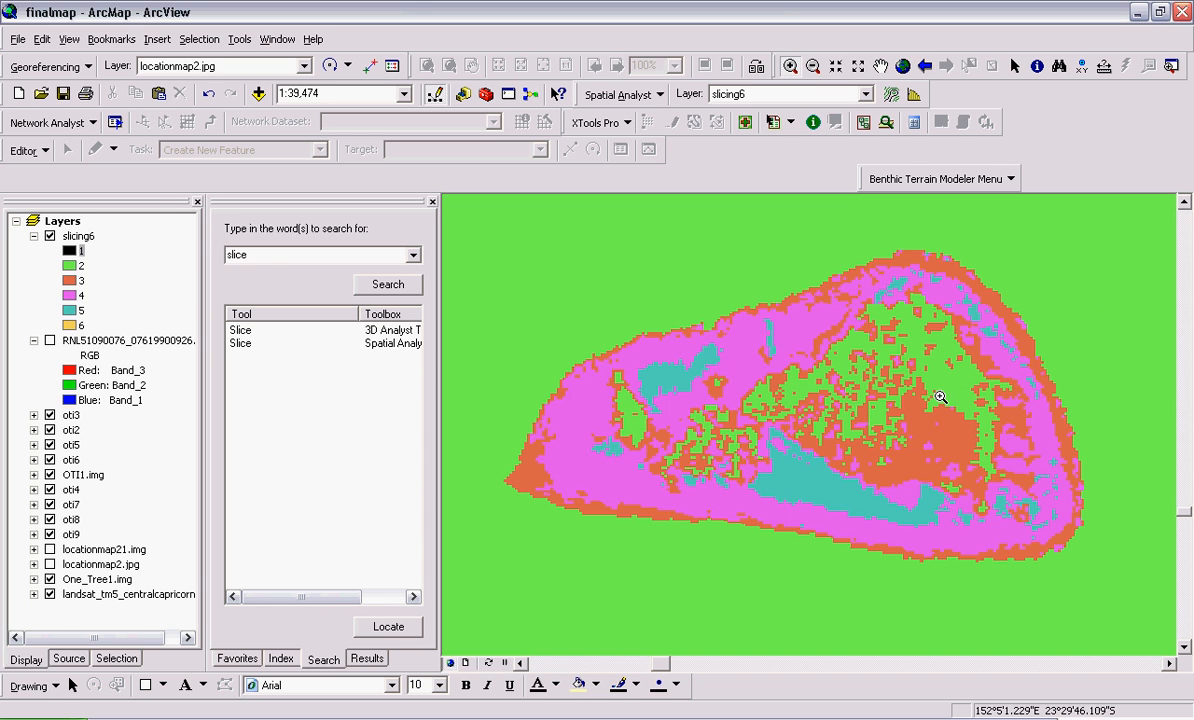
Recolor zone 2 of the slicing6 layer dark blue
left_click(70, 265)
mouse_move(640, 411)
left_mouse_down()
mouse_move(611, 416)
mouse_move(622, 410)
left_mouse_up()
left_click(622, 438)
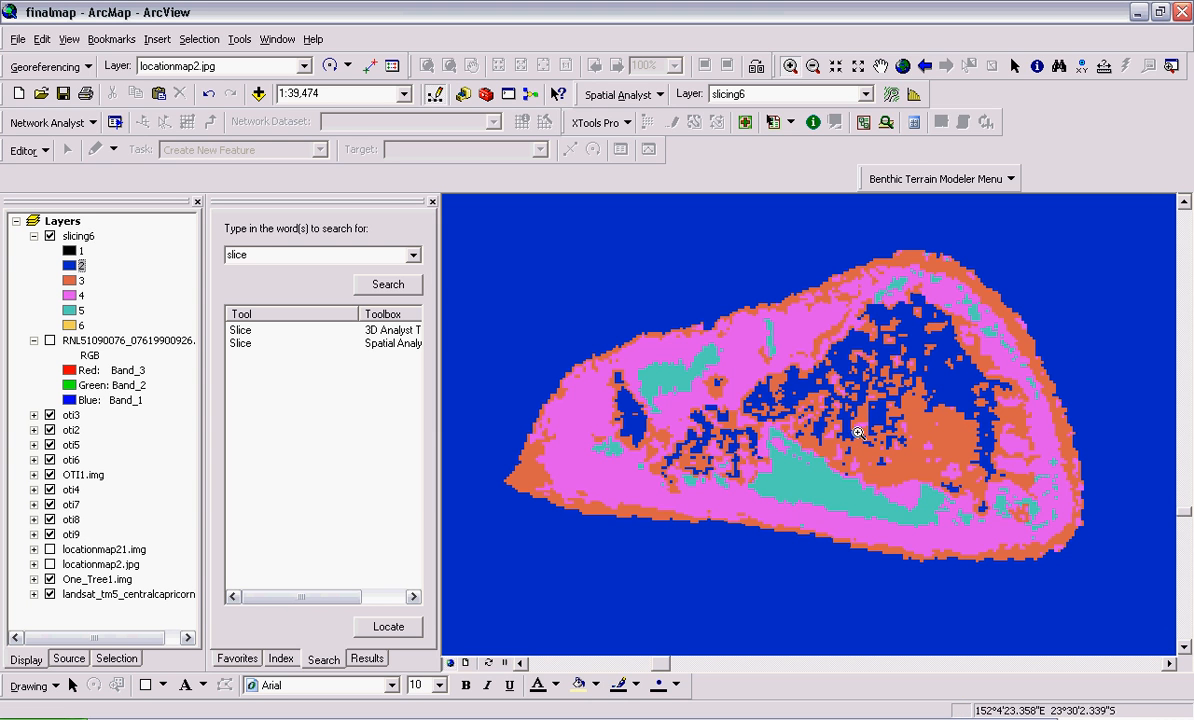
Toggle the slicing6 layer's visibility to compare its zones with the aerial imagery beneath, leaving the layer shown
left_click(50, 237)
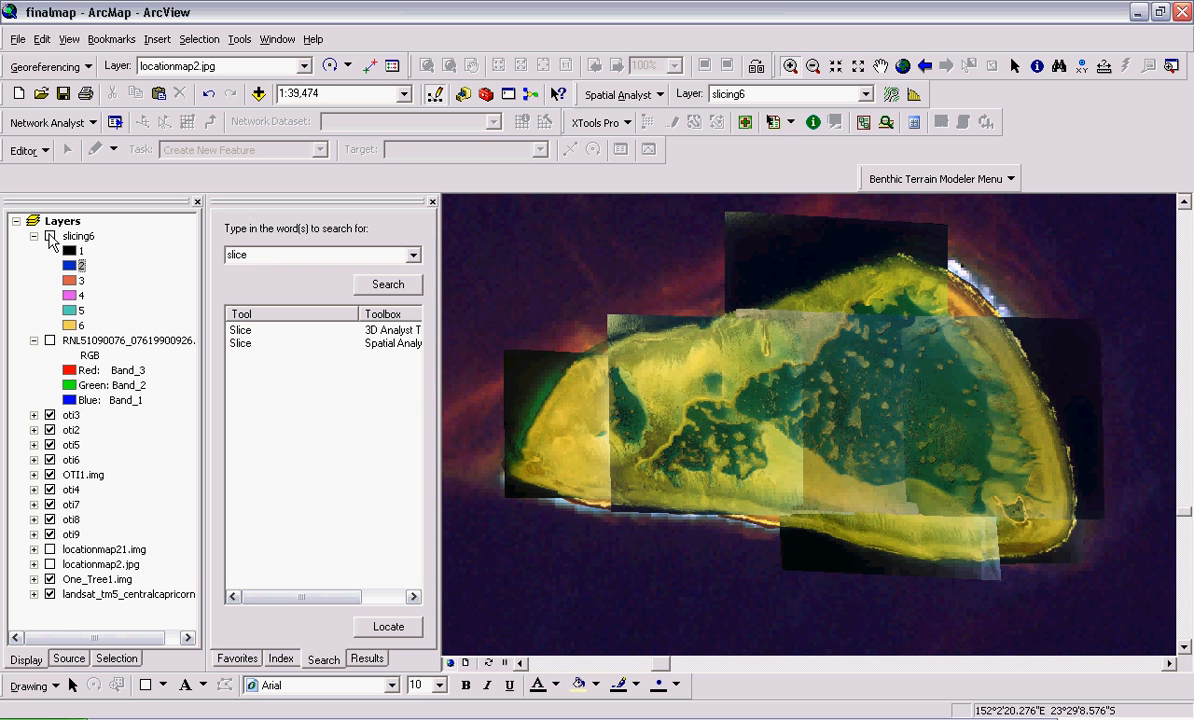
left_click(50, 237)
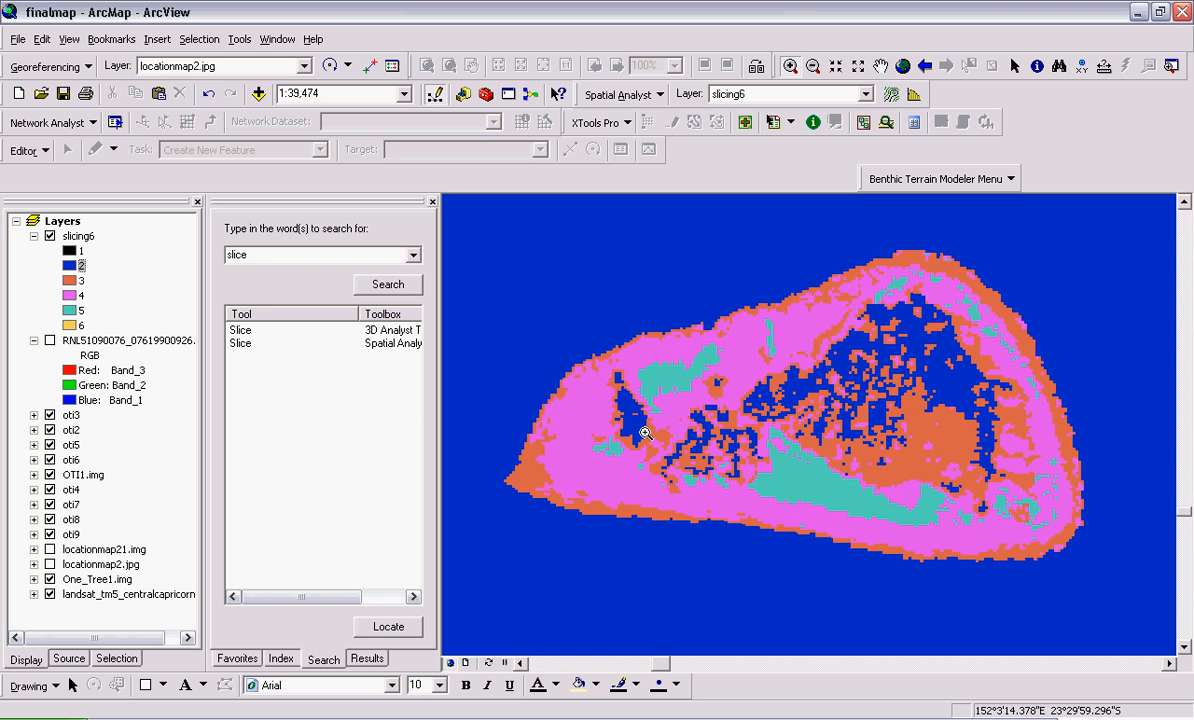
left_click(50, 237)
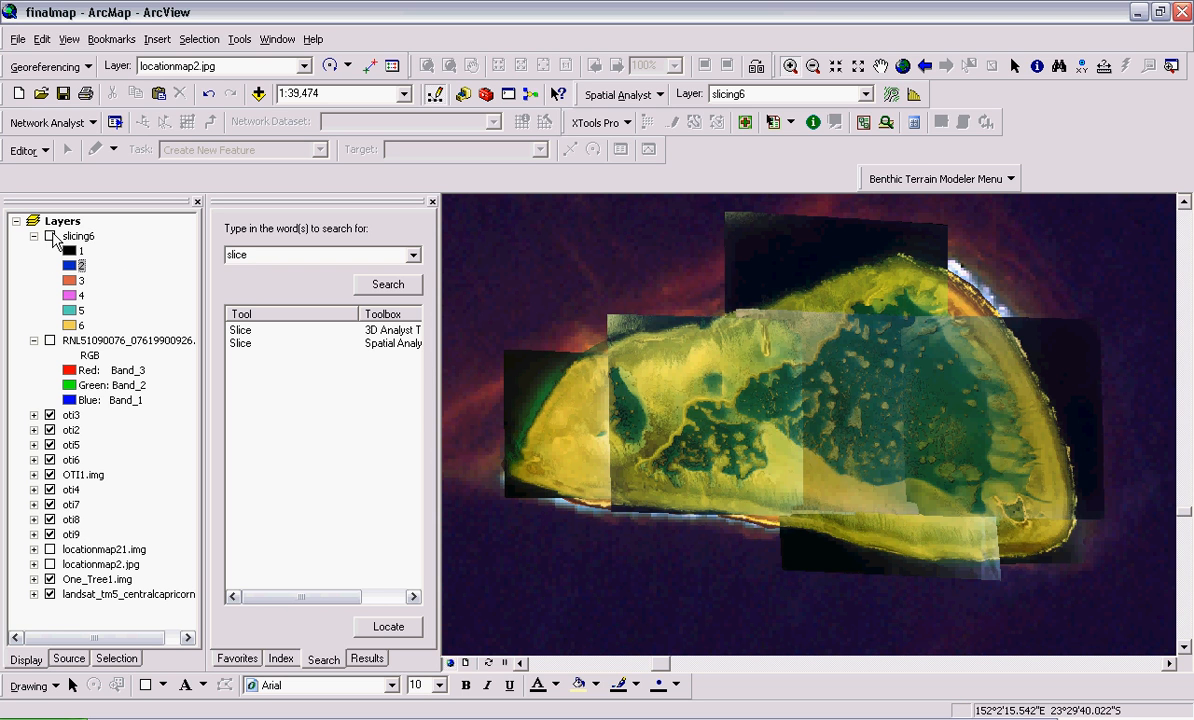
left_click(50, 237)
left_click(50, 237)
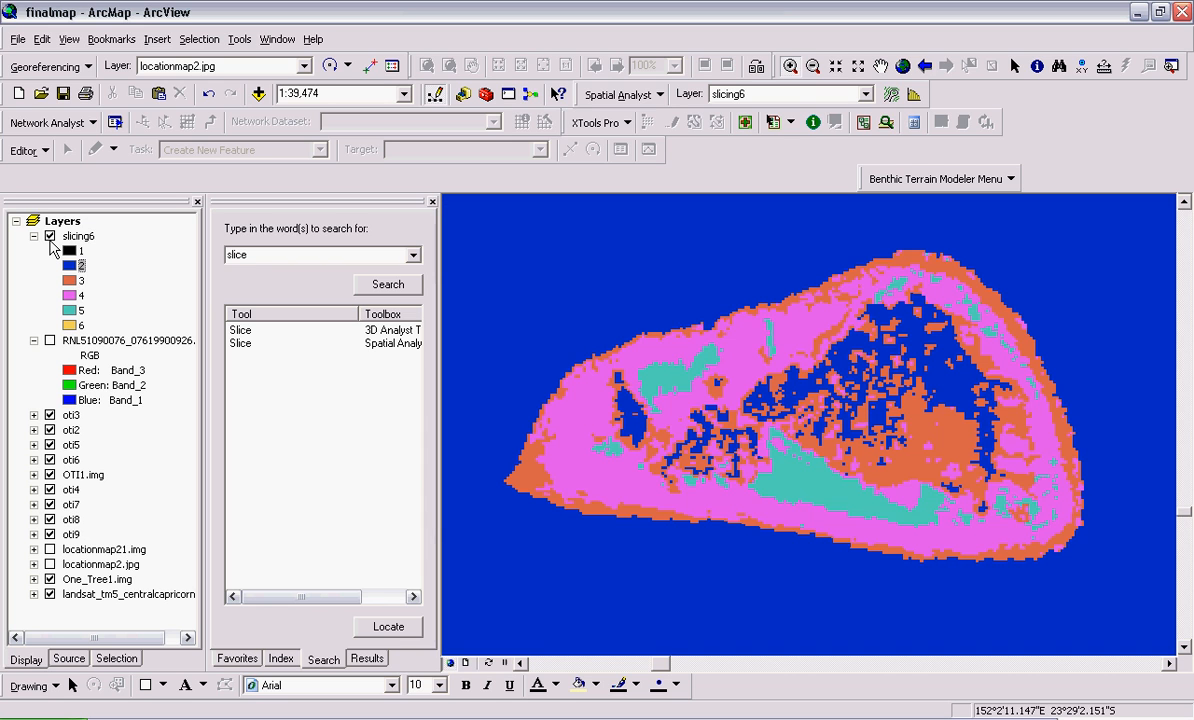